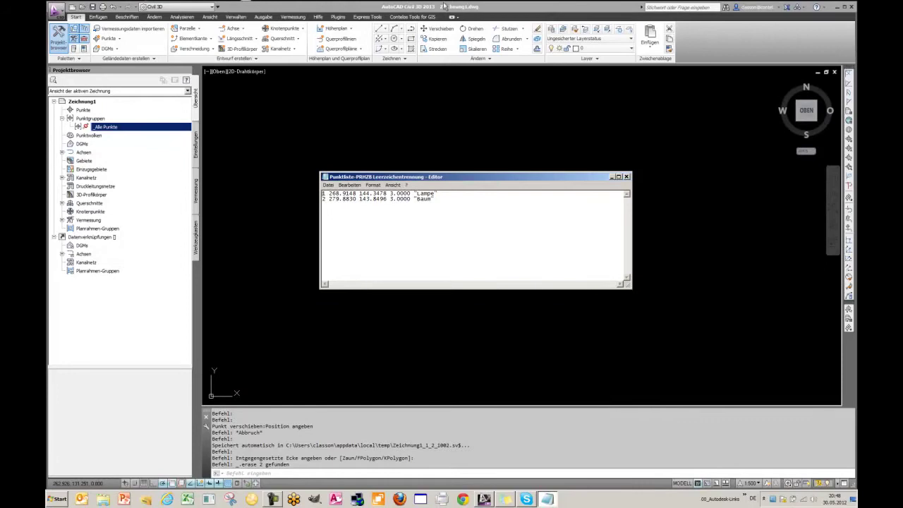
Highlight the Lampe and Baum point rows in the Punktliste-PRHZB Leerzeichentrennung file in Notepad
drag(442, 201, 317, 190)
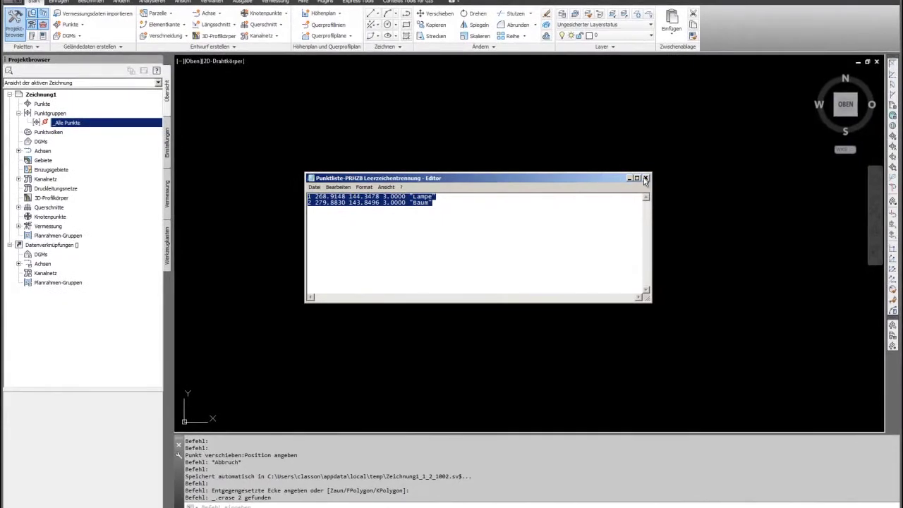
Close Notepad and create the description key set 'Punktfilter 1' under the Punkt settings
click(645, 177)
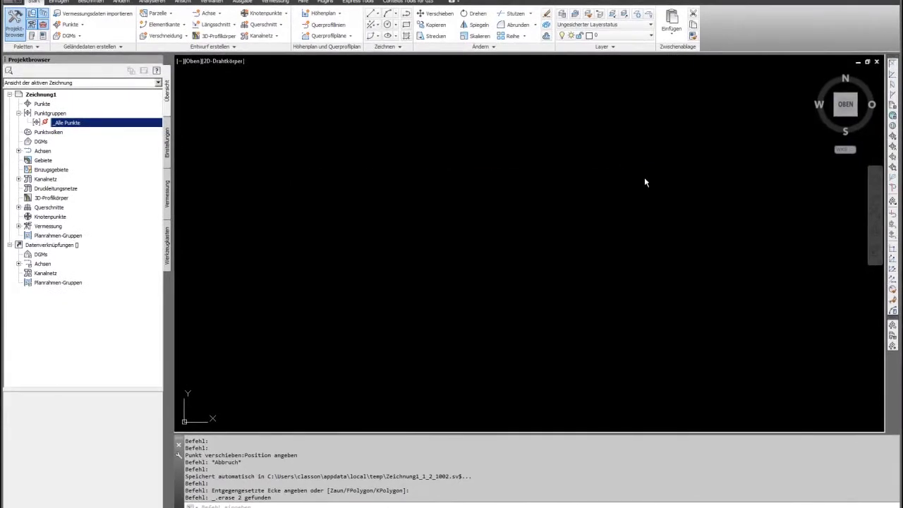
click(168, 141)
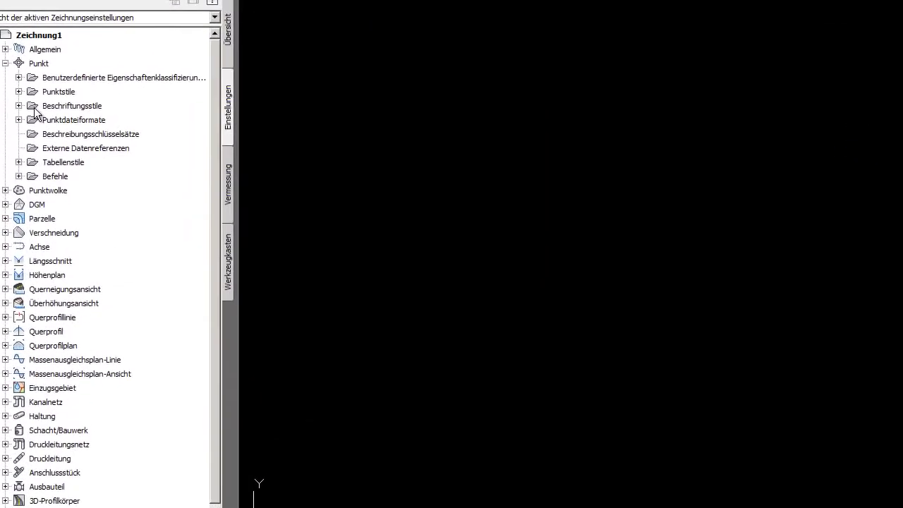
click(37, 134)
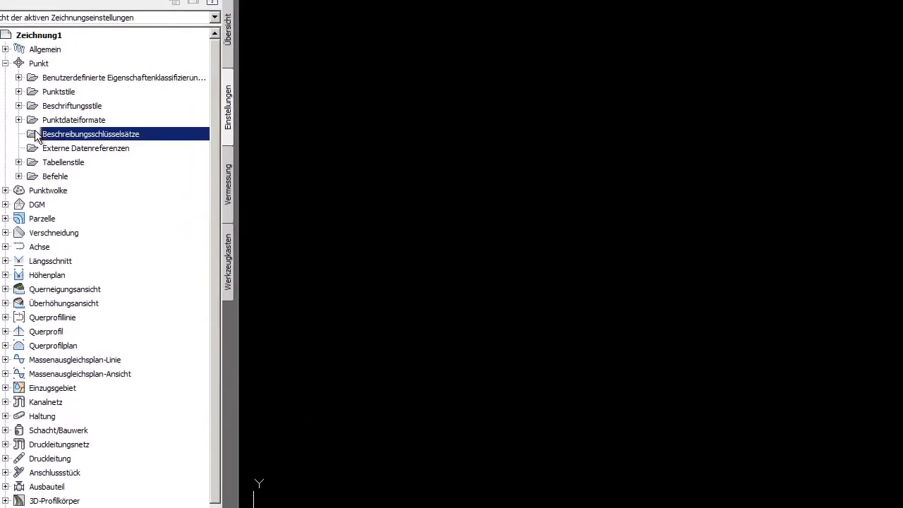
right_click(59, 135)
click(133, 165)
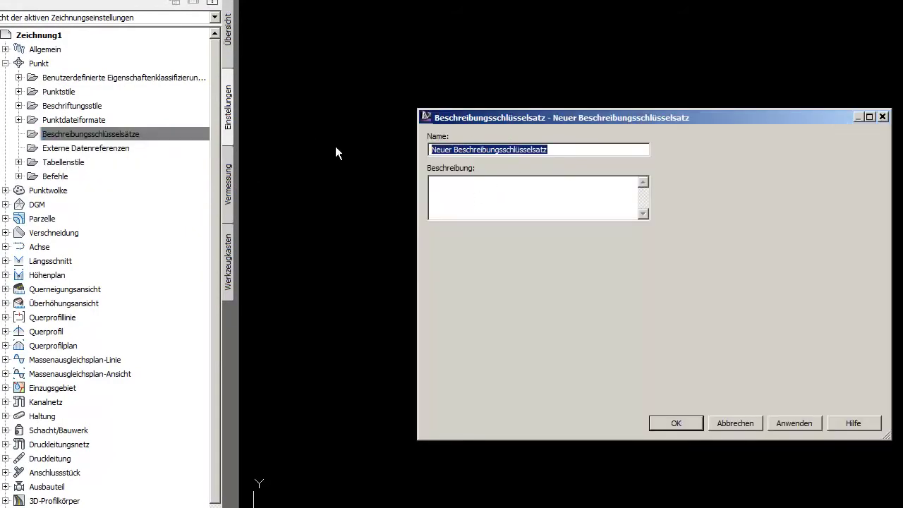
text(Punbktfilter )
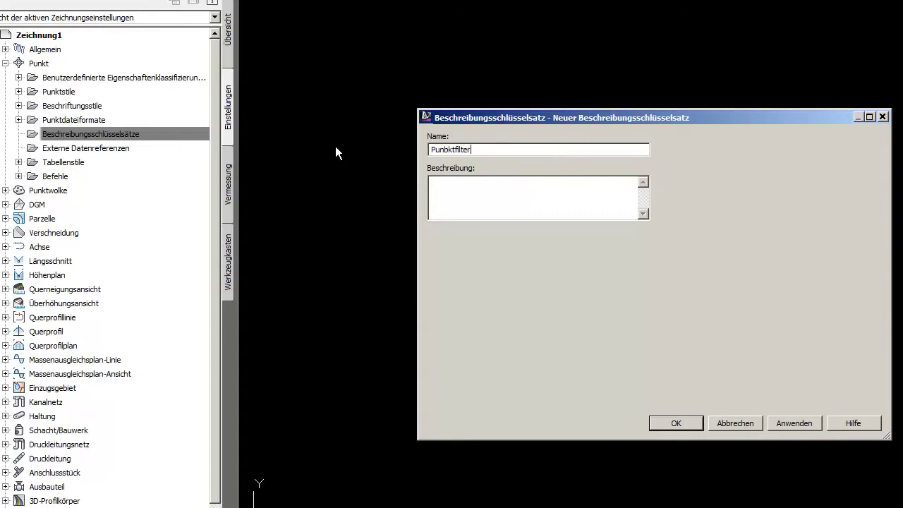
text(1)
click(449, 149)
key(BackSpace)
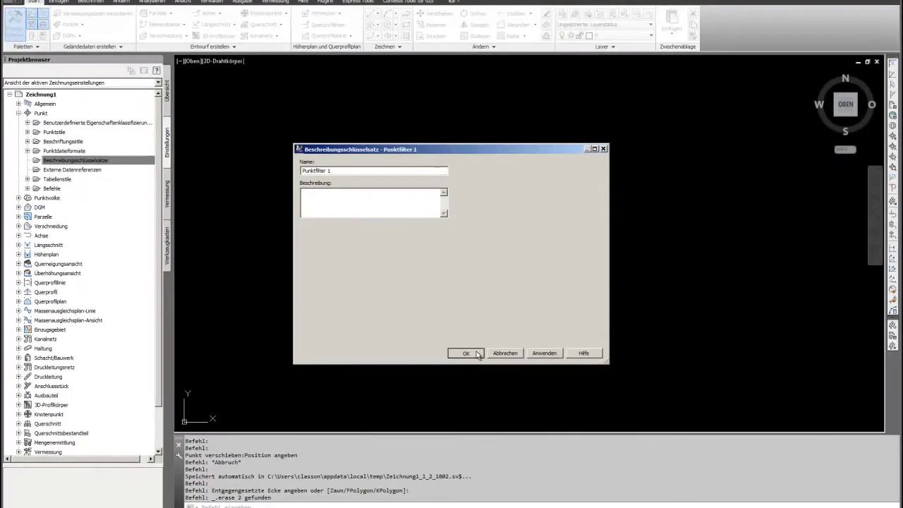
click(477, 354)
click(27, 160)
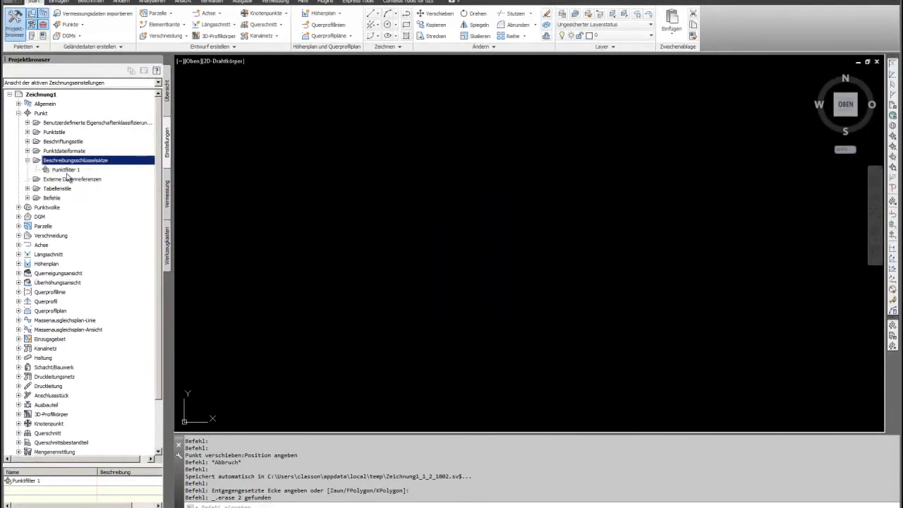
Open Punktfilter 1's keys for editing, enlarging the editor and widening the Code column
click(66, 170)
right_click(67, 170)
click(130, 192)
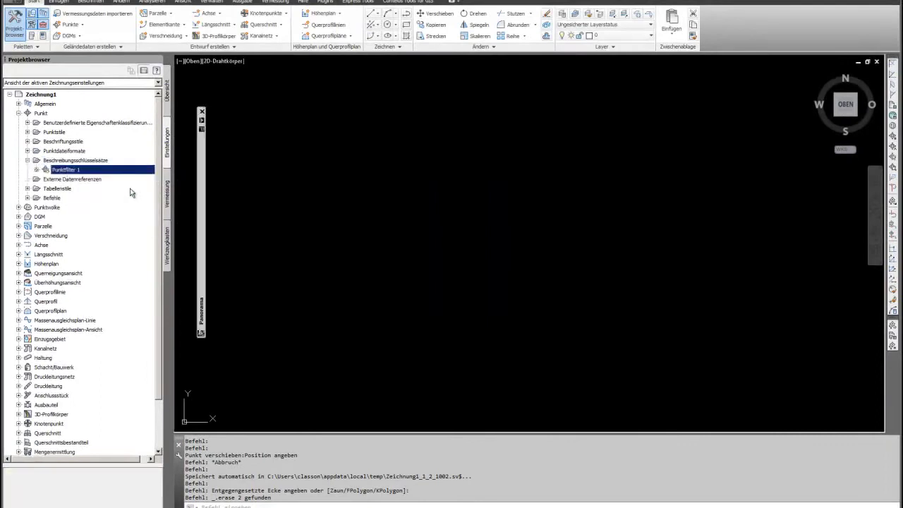
mouse_move(202, 310)
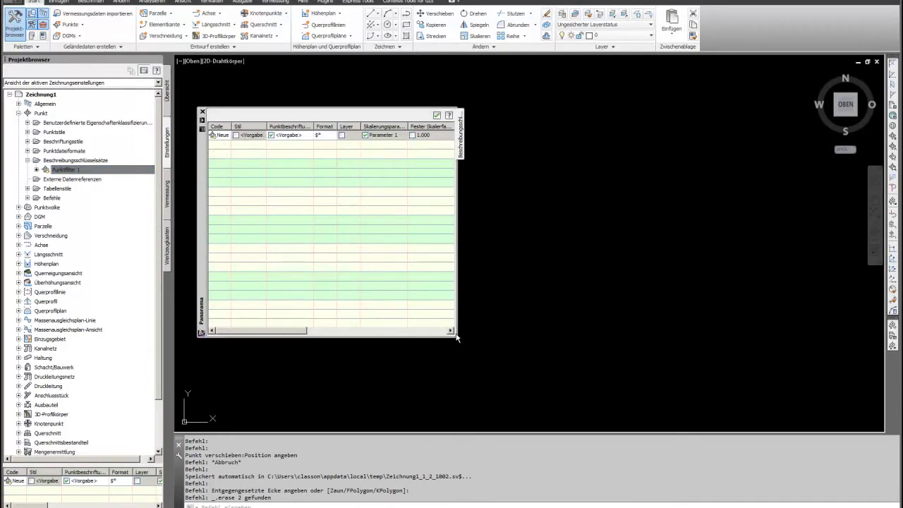
drag(457, 338, 809, 345)
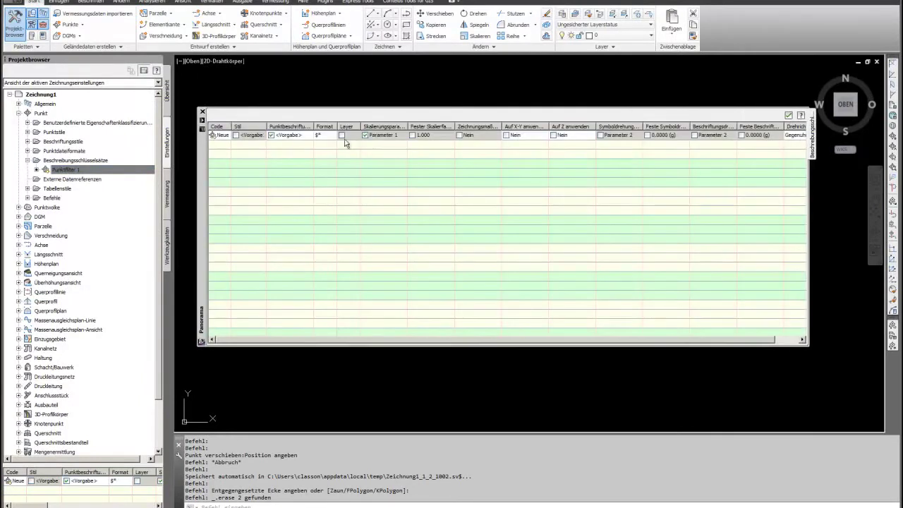
drag(231, 127, 317, 128)
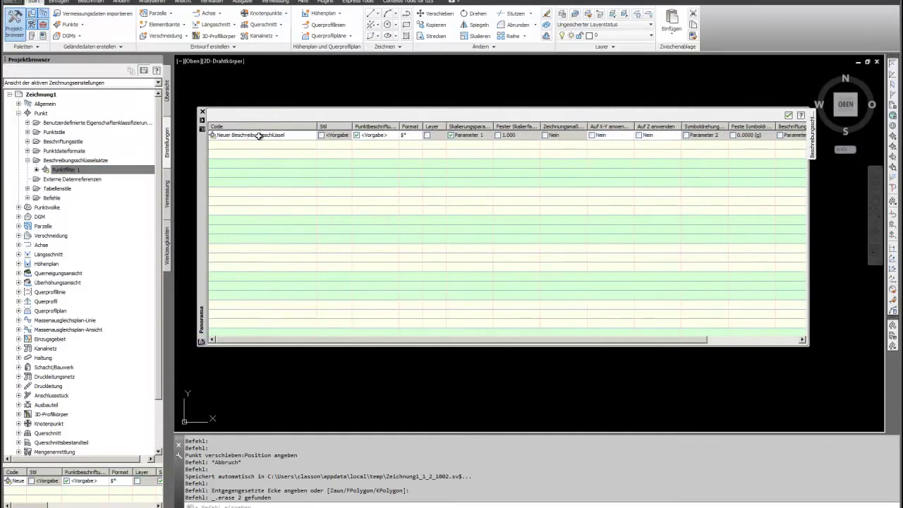
Set the first description key's code to Lampe
click(259, 135)
click(277, 136)
text(1)
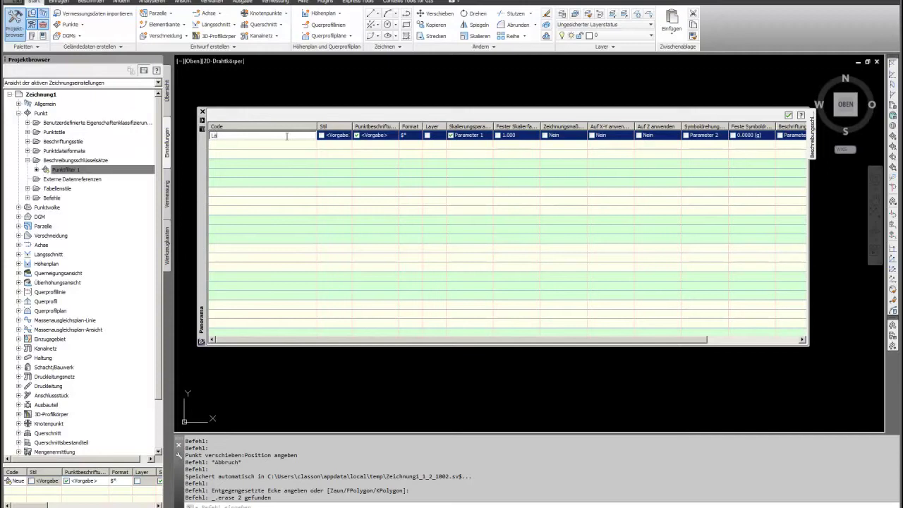
click(360, 160)
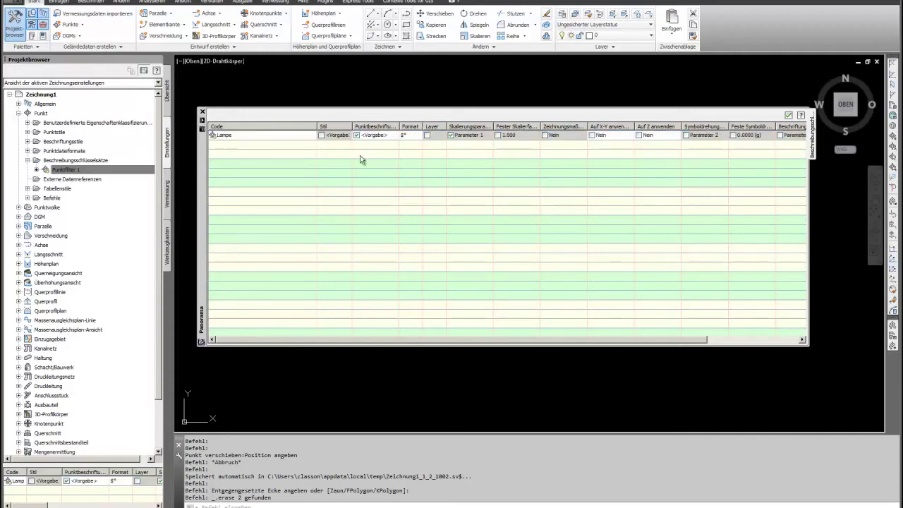
Enable point style 2.1.7.2 Schreibpegel for the Lampe key
click(321, 135)
click(340, 135)
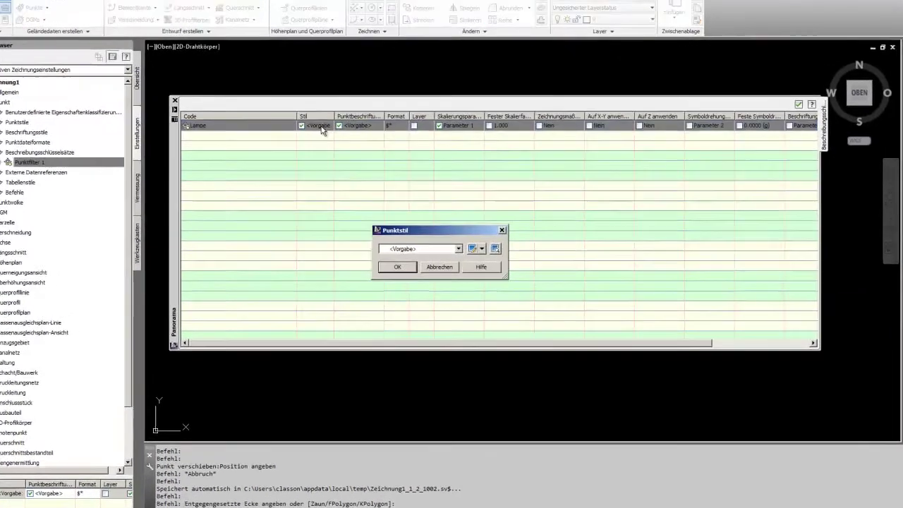
click(361, 238)
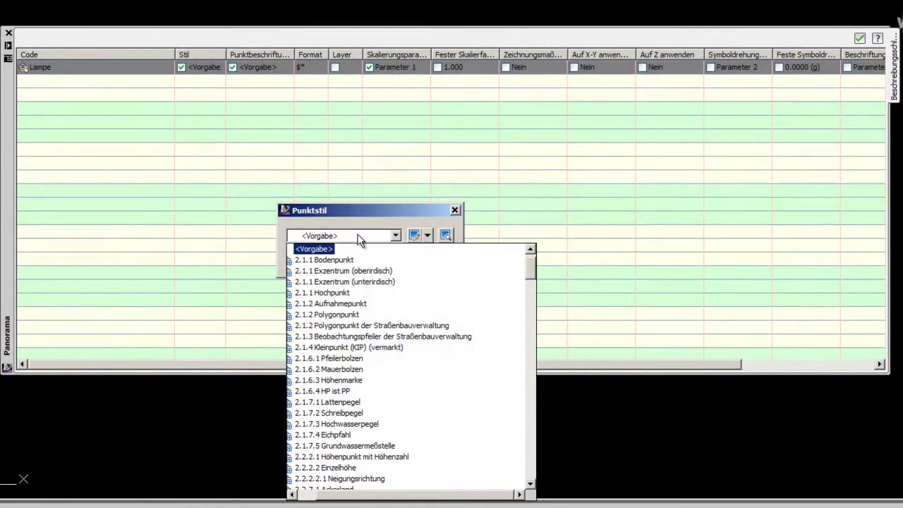
click(331, 411)
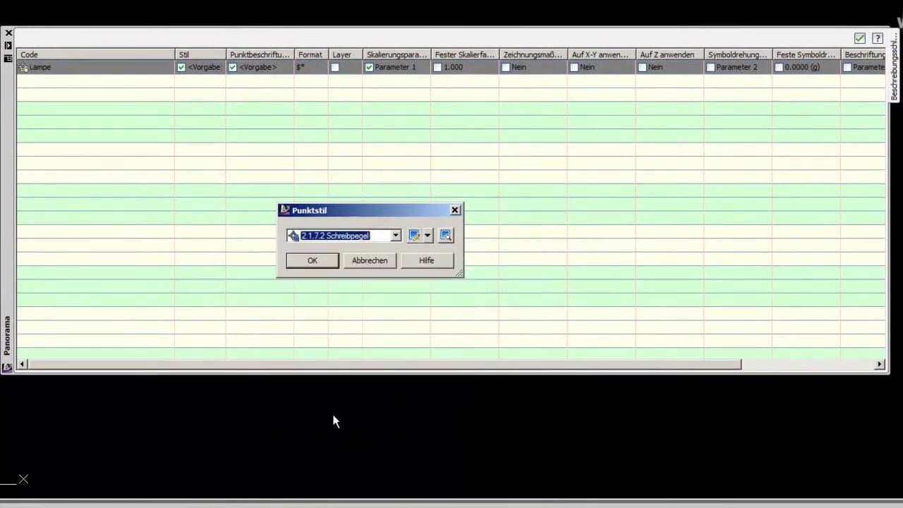
click(316, 259)
Give the Lampe key the point label style Z
drag(295, 52, 343, 54)
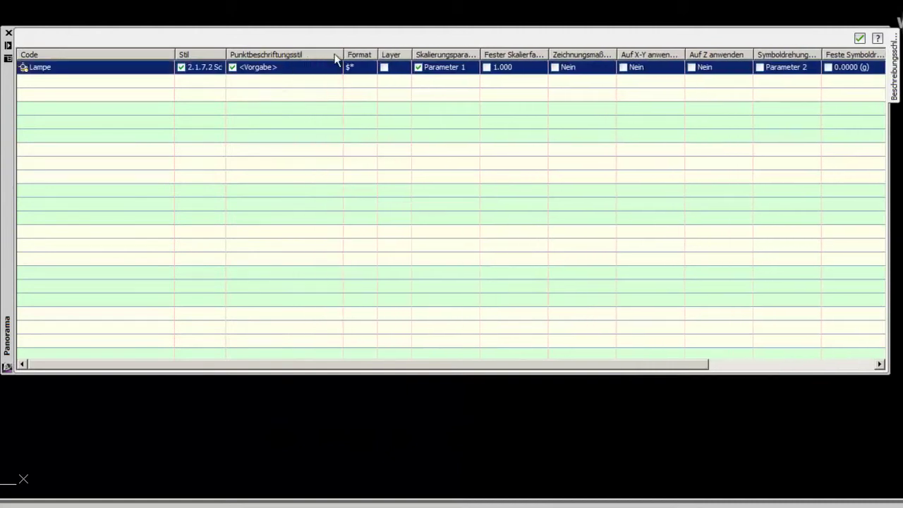
click(269, 68)
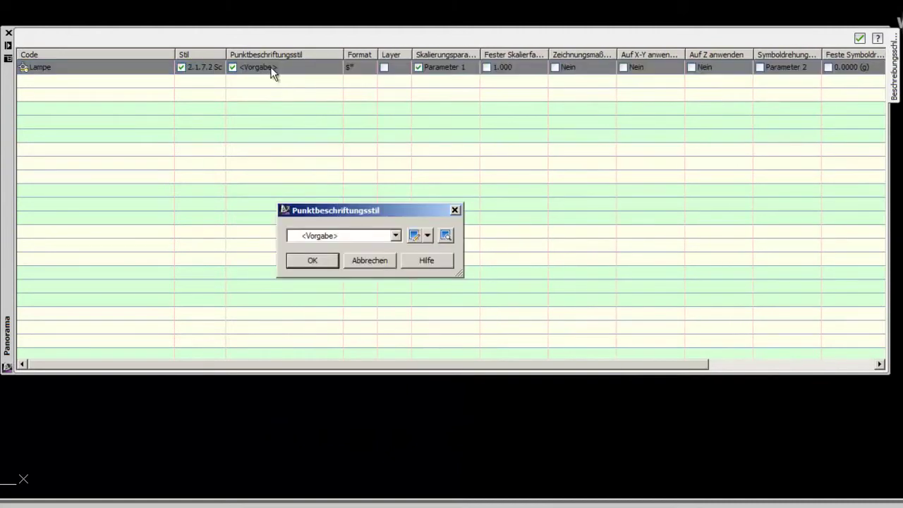
click(340, 232)
click(320, 347)
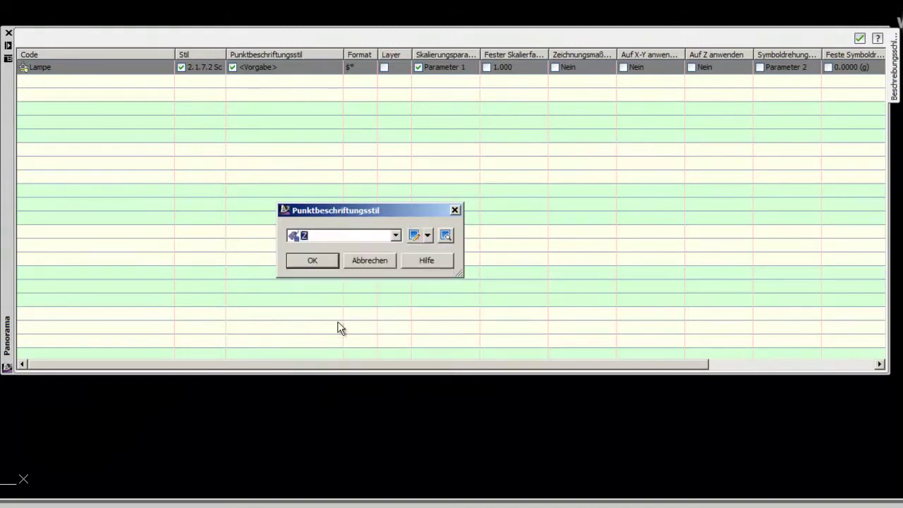
click(317, 263)
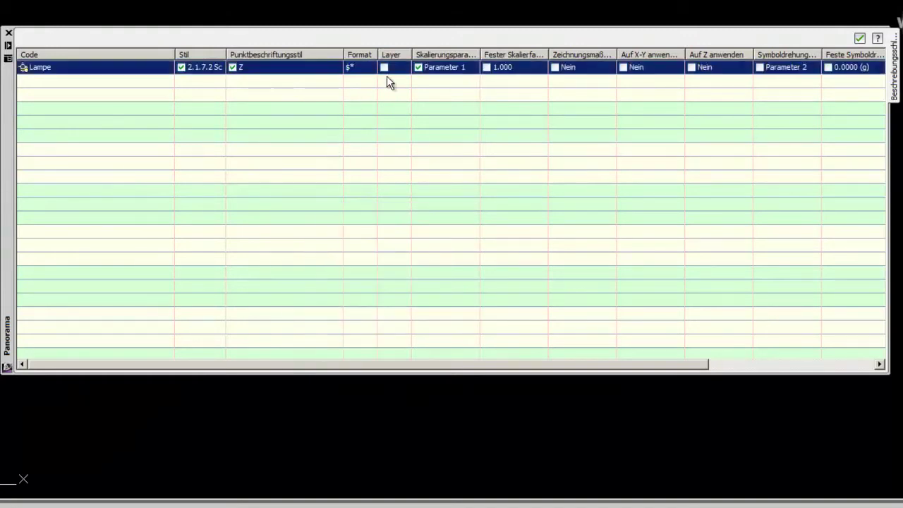
drag(411, 55, 460, 54)
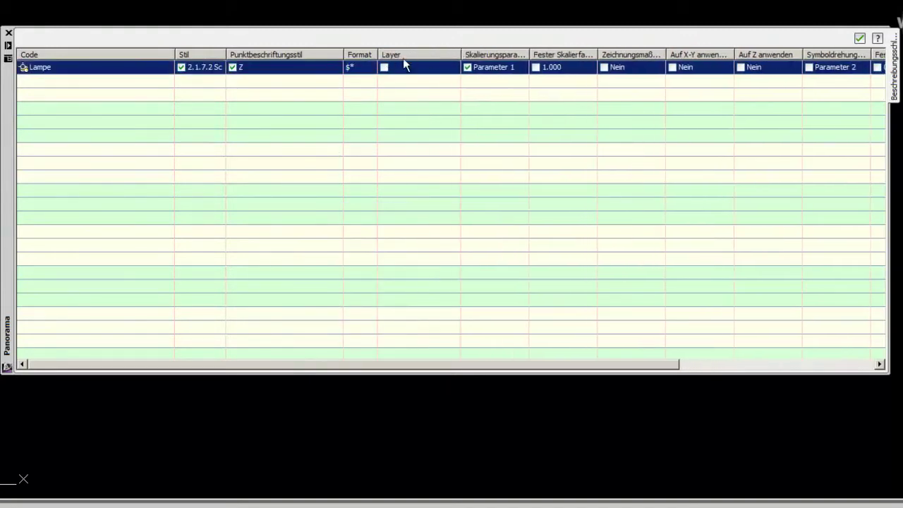
Enable layer assignment for the Lampe key and start a new layer named Lampen
click(385, 65)
click(416, 66)
click(445, 114)
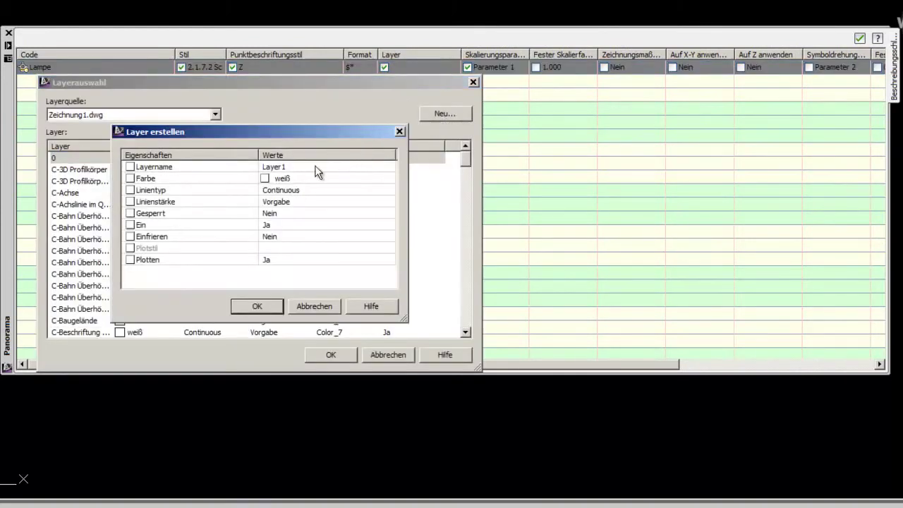
click(294, 168)
click(284, 166)
double_click(284, 166)
text(M)
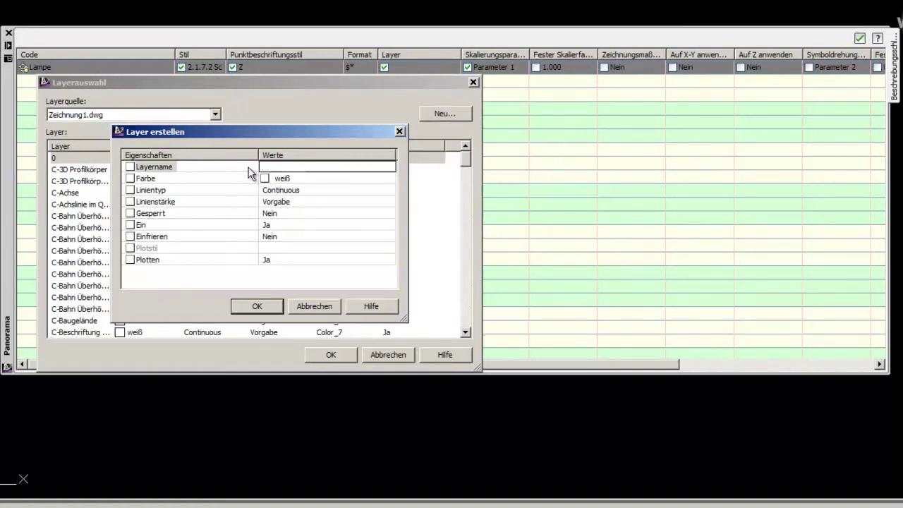
text(pen)
click(317, 180)
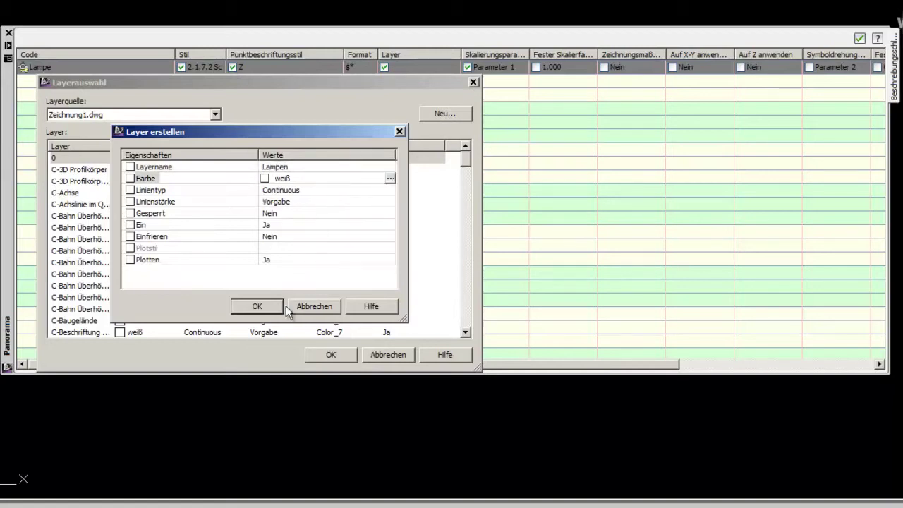
Rename the new layer to __Lampen, create it, and assign it to the Lampe key
click(266, 168)
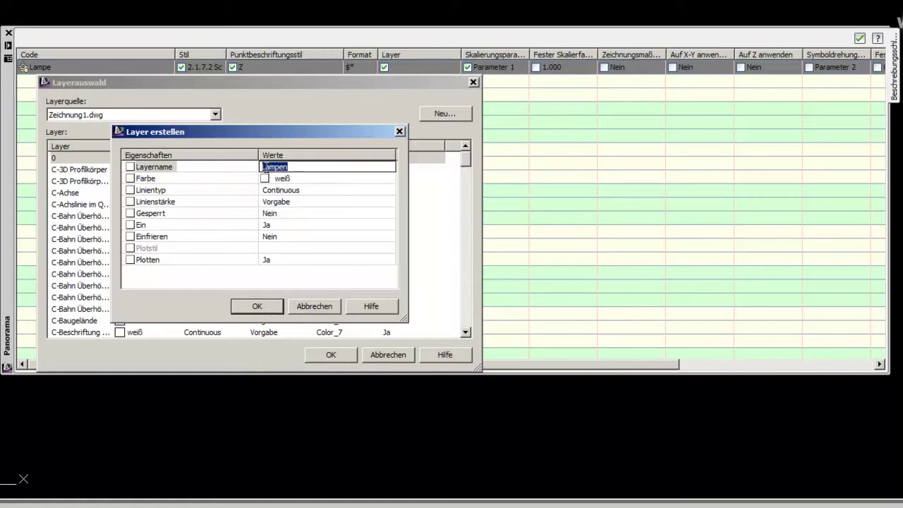
click(262, 167)
text(__)
click(257, 306)
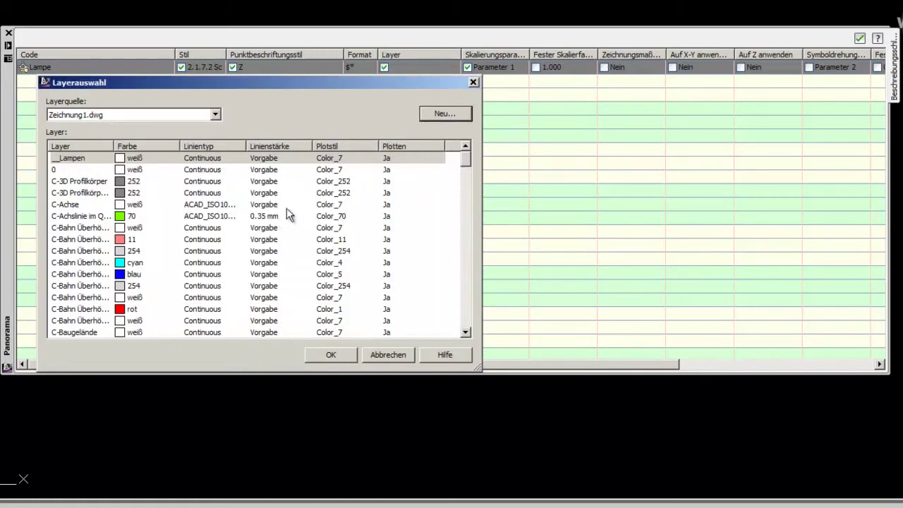
double_click(150, 156)
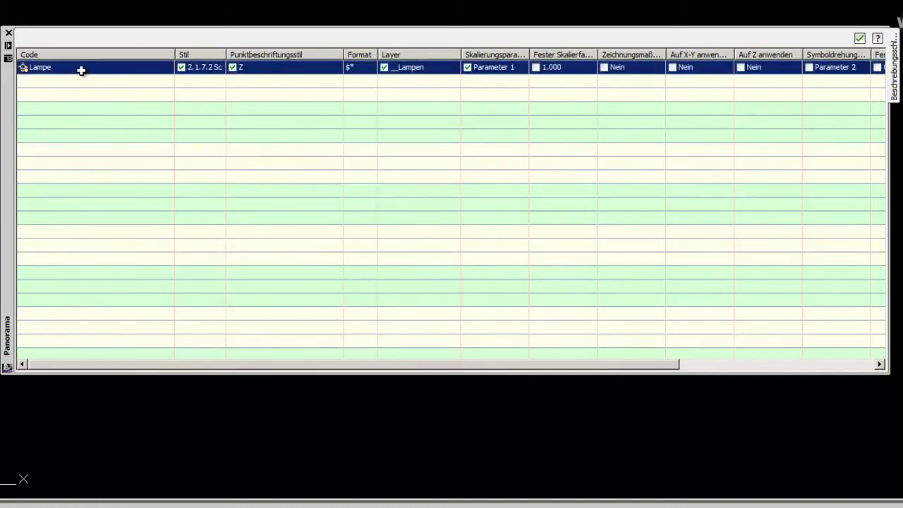
Add a new description key with the code Baum
right_click(157, 72)
click(211, 77)
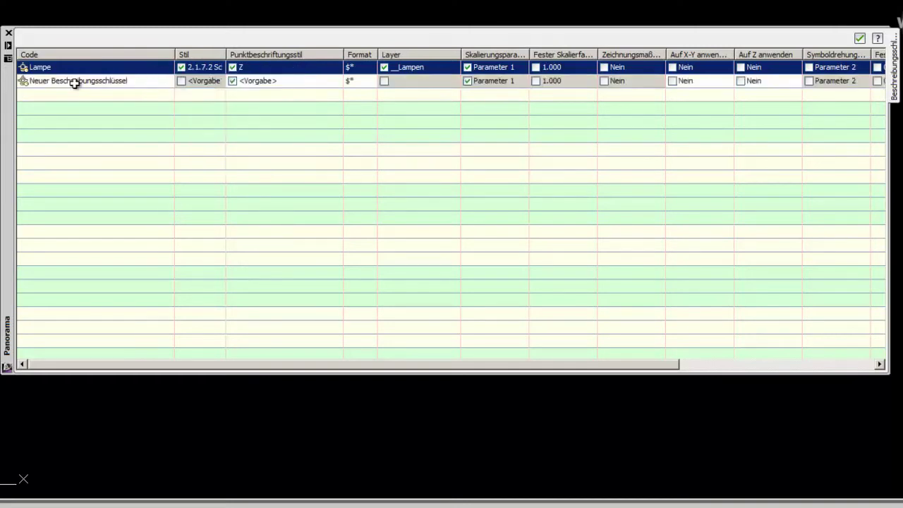
click(92, 81)
click(100, 81)
text(Baum)
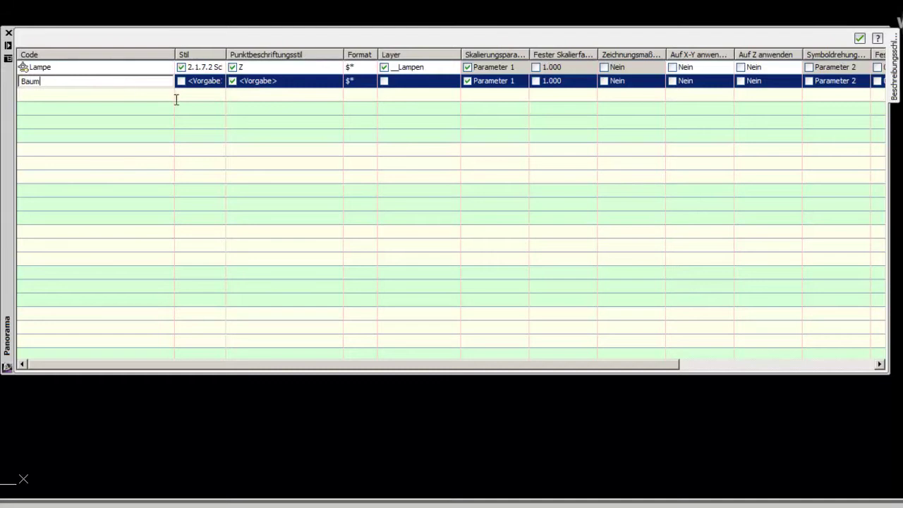
key(Return)
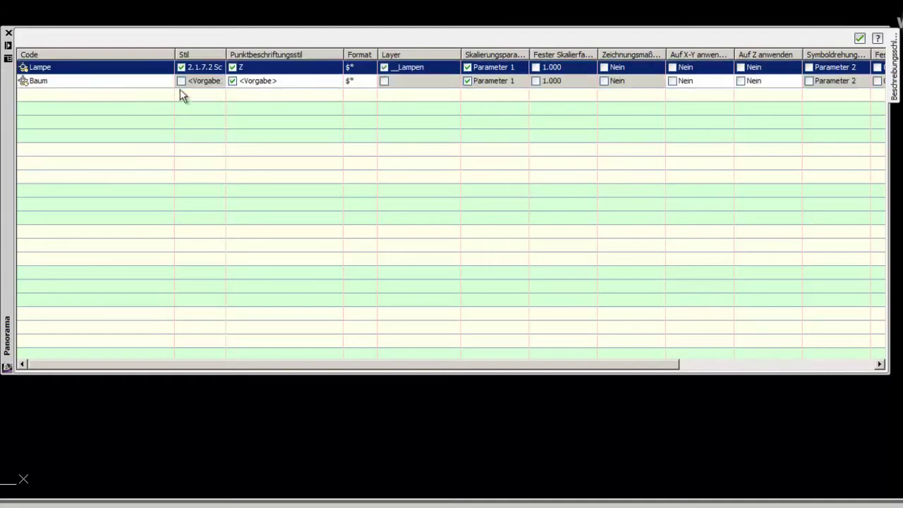
Give the Baum key the point style 2.7.4.2 Uhr
click(183, 80)
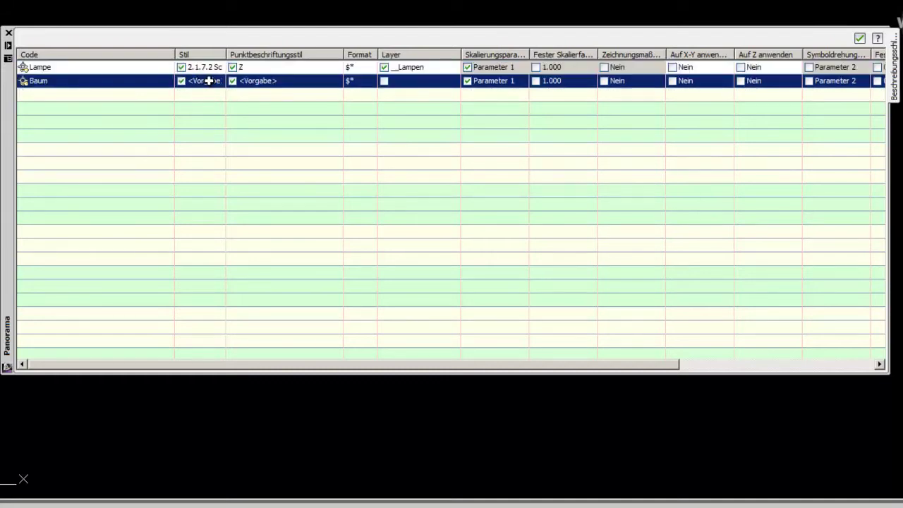
click(208, 81)
click(360, 235)
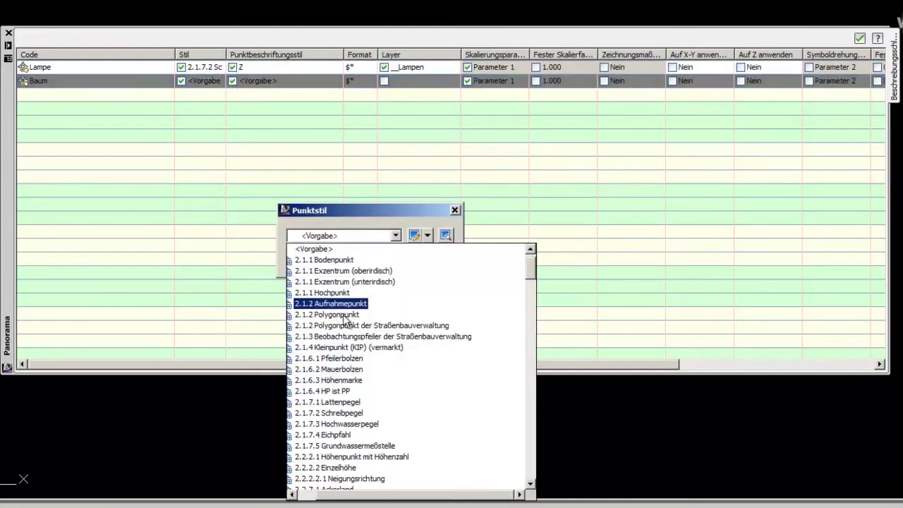
scroll(328, 398, down, 5)
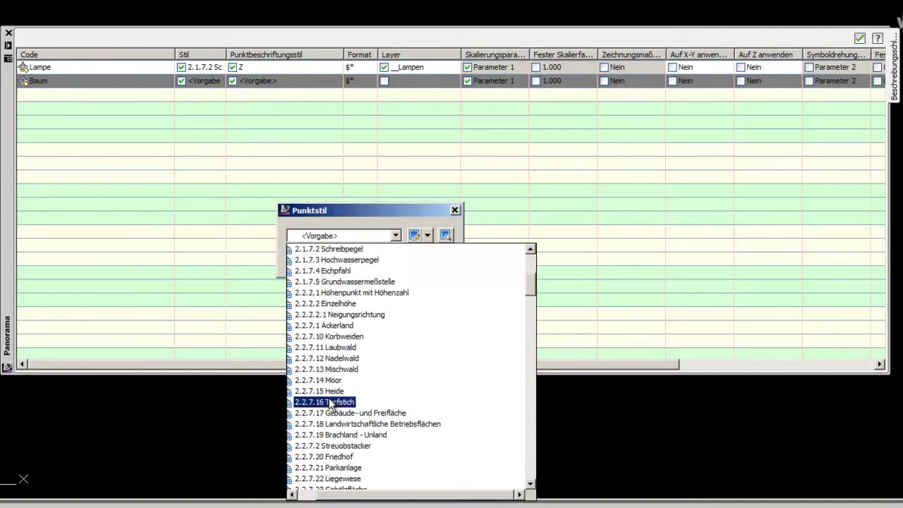
scroll(333, 417, down, 5)
scroll(336, 425, down, 5)
scroll(339, 431, down, 5)
scroll(339, 435, down, 5)
scroll(339, 435, down, 5)
scroll(339, 433, down, 5)
scroll(340, 433, down, 5)
scroll(340, 433, down, 5)
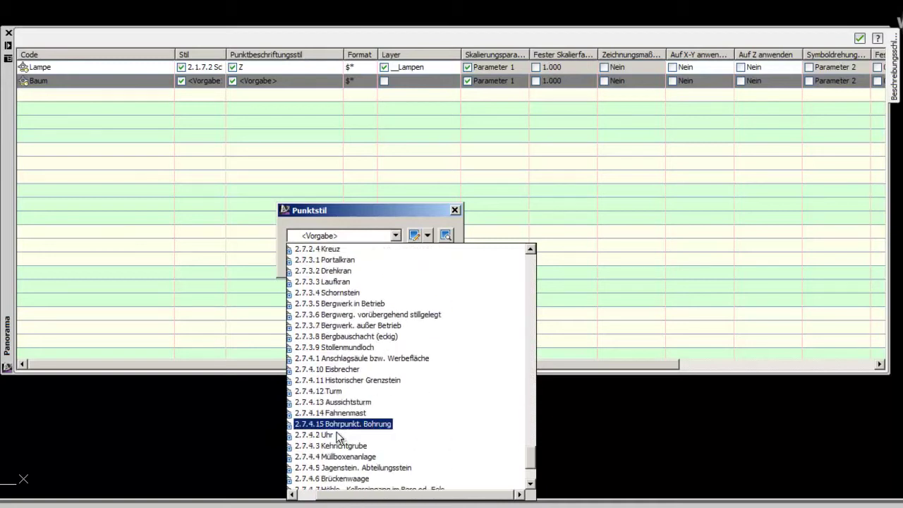
click(332, 434)
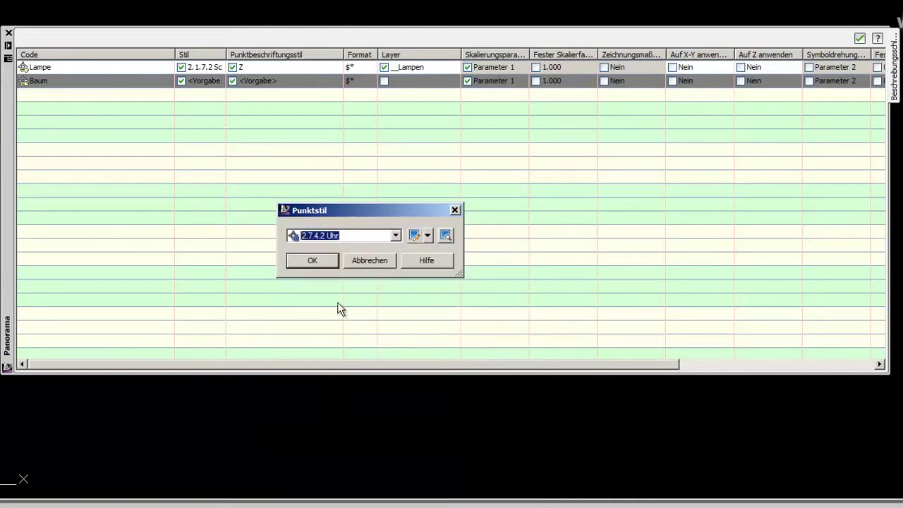
click(331, 264)
Give the Baum key the point label style PZ
click(262, 83)
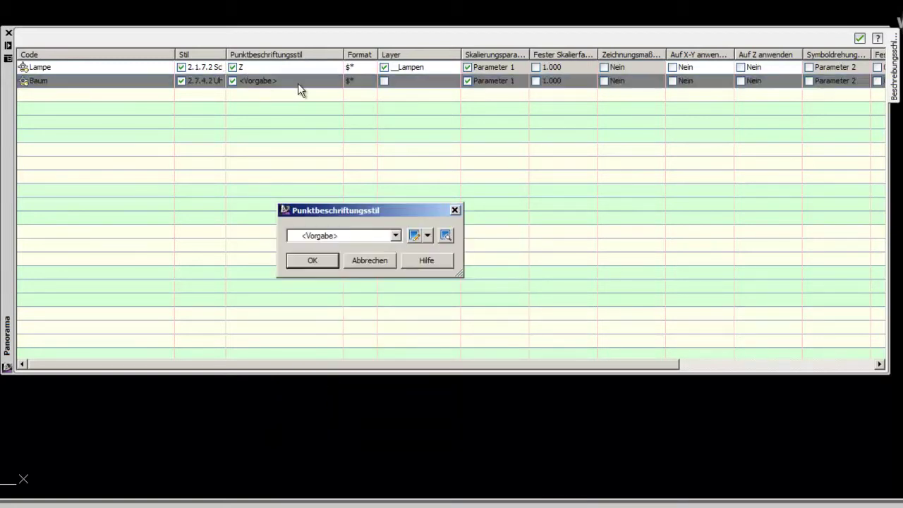
click(358, 238)
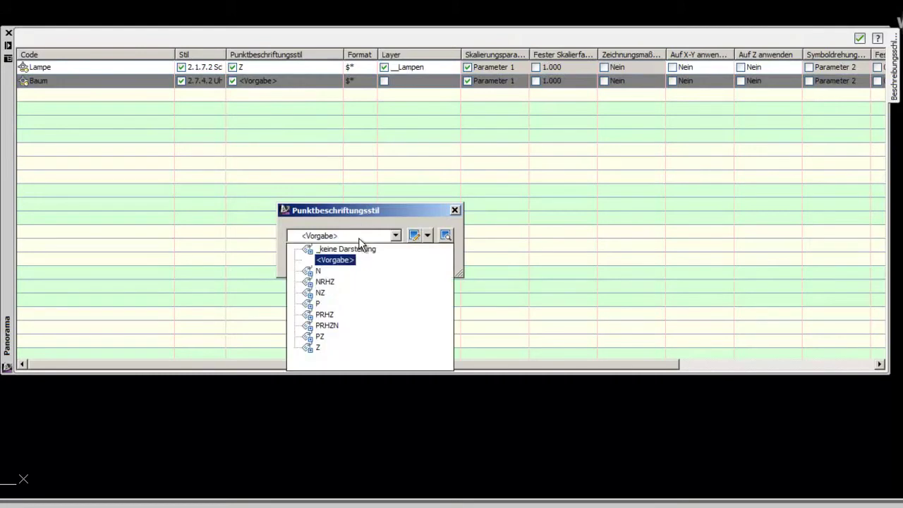
click(318, 335)
click(315, 260)
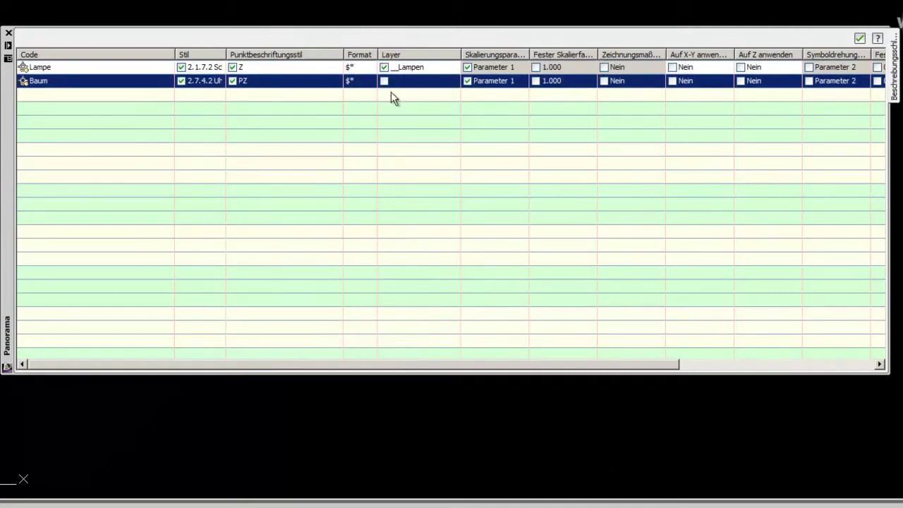
Create a layer named _Baum and assign it to the Baum key
click(407, 80)
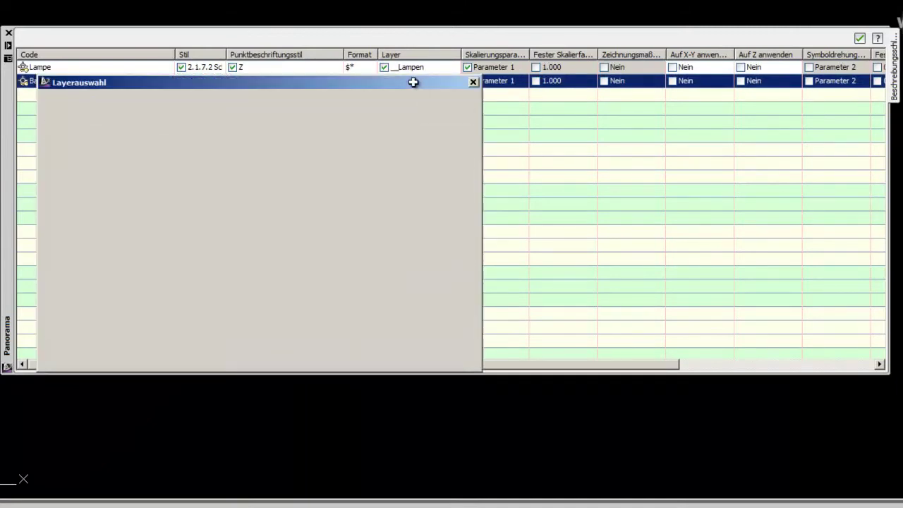
click(442, 114)
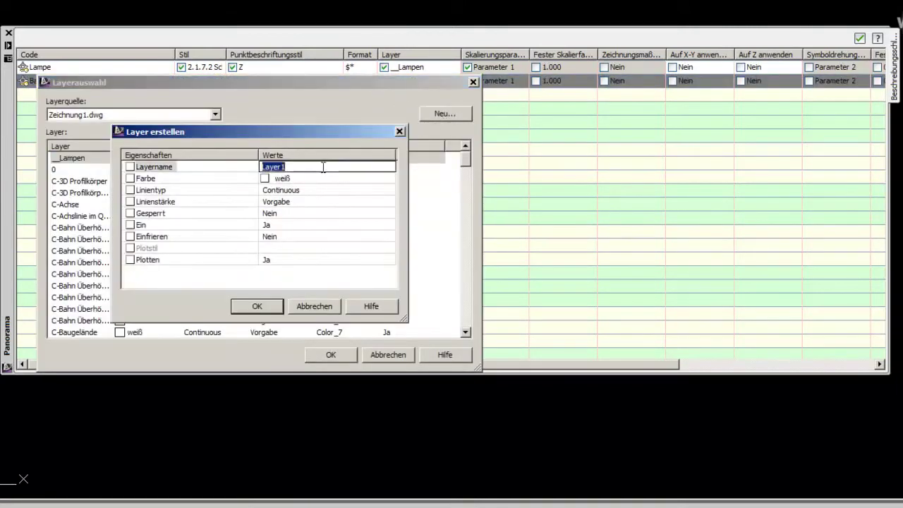
text(_baum)
key(Delete)
text(B)
click(258, 306)
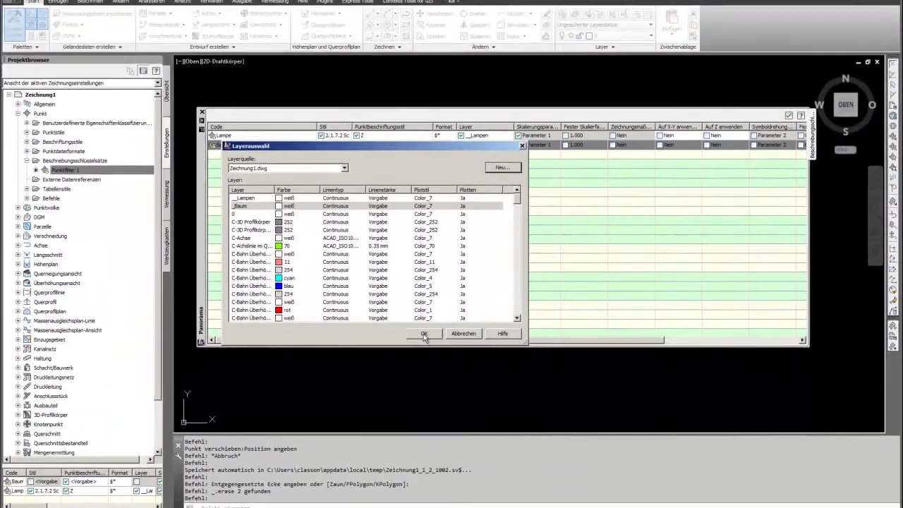
click(424, 334)
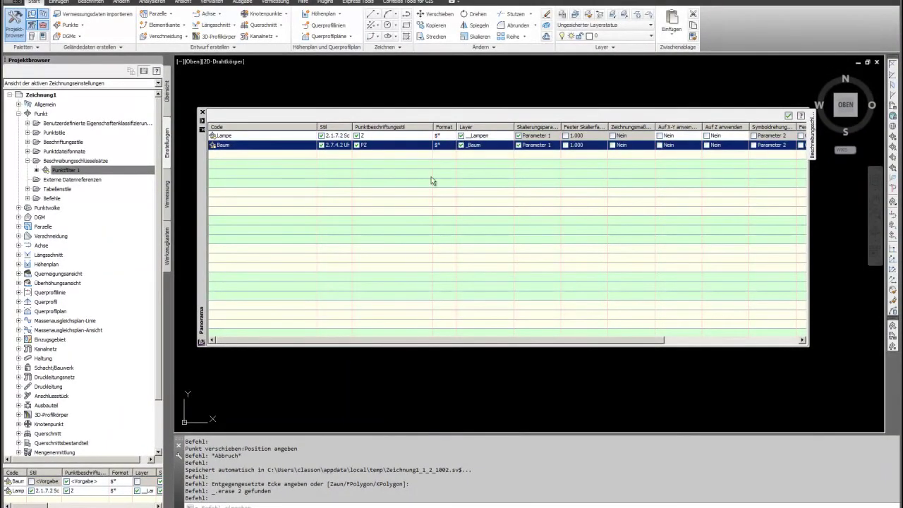
Close the description key editor and start importing points from a file
click(787, 117)
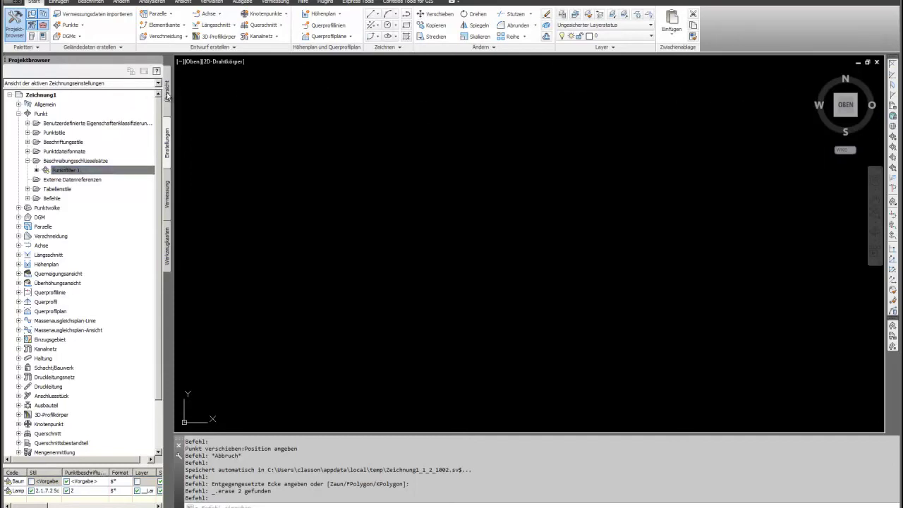
click(168, 94)
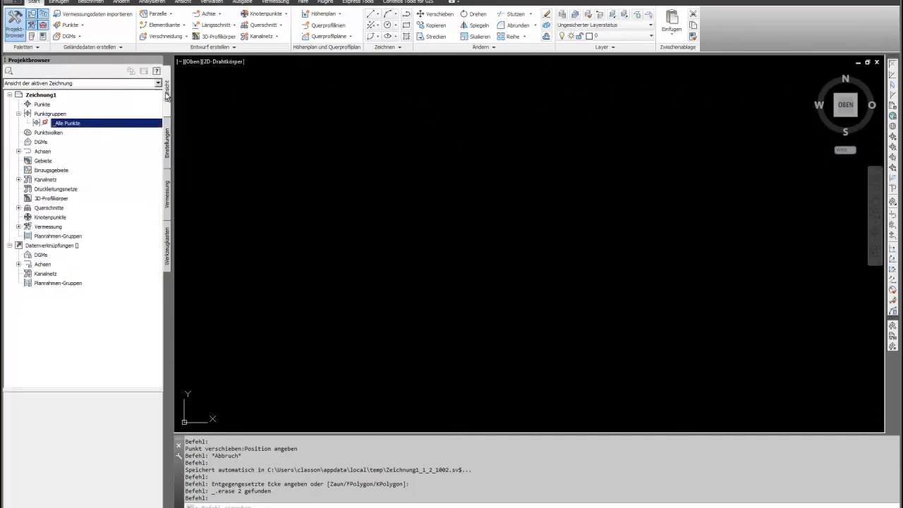
click(69, 25)
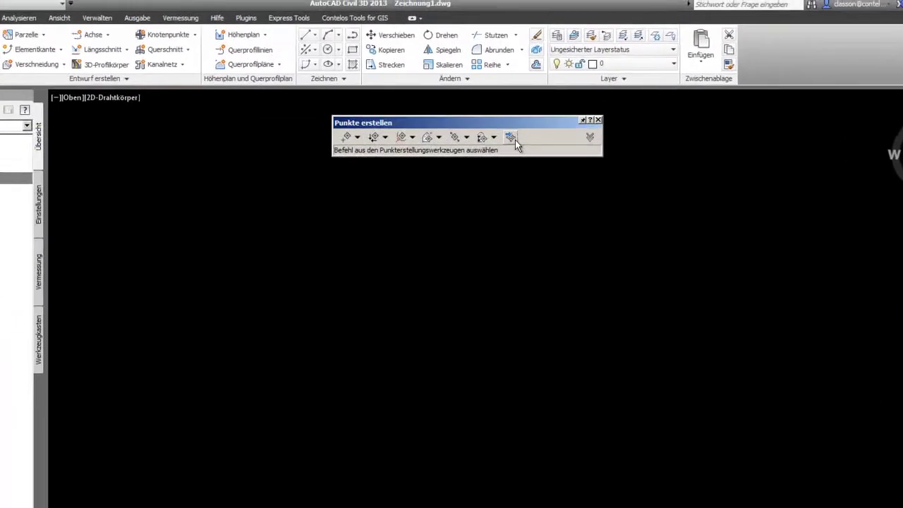
click(520, 92)
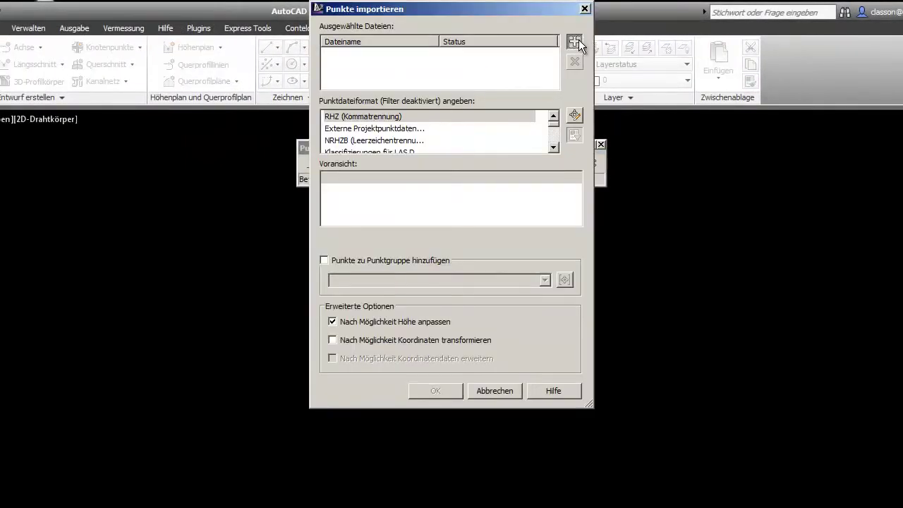
Browse to the Desktop's Punktbeschreibungsschlüsselsätze folder and select the Punktliste-PRHZB Leerzeichentrennung file
click(577, 41)
click(413, 57)
click(356, 73)
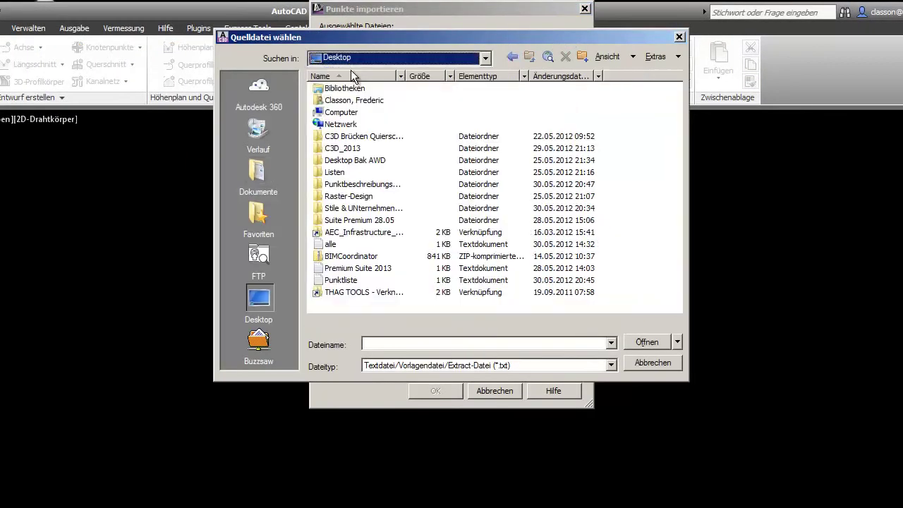
double_click(356, 184)
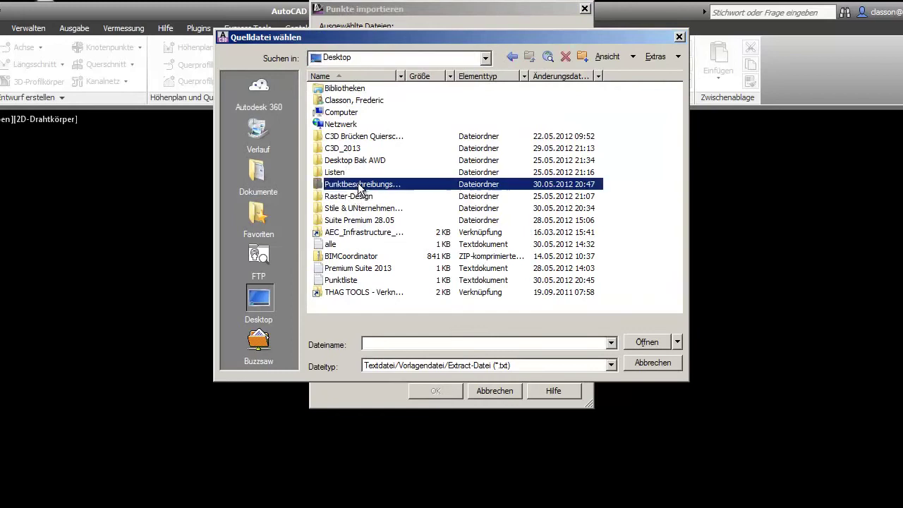
click(363, 89)
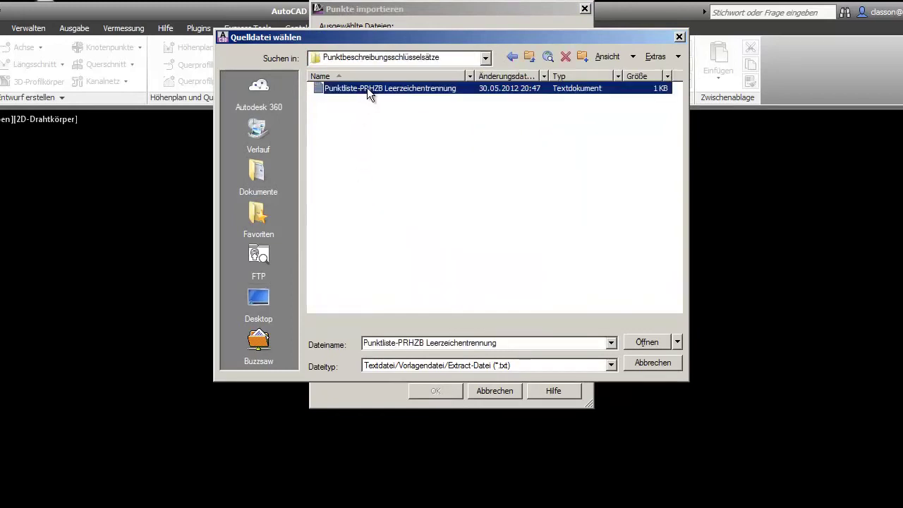
Inspect the Lampe and Baum rows in Notepad, then add the file to the import
right_click(384, 88)
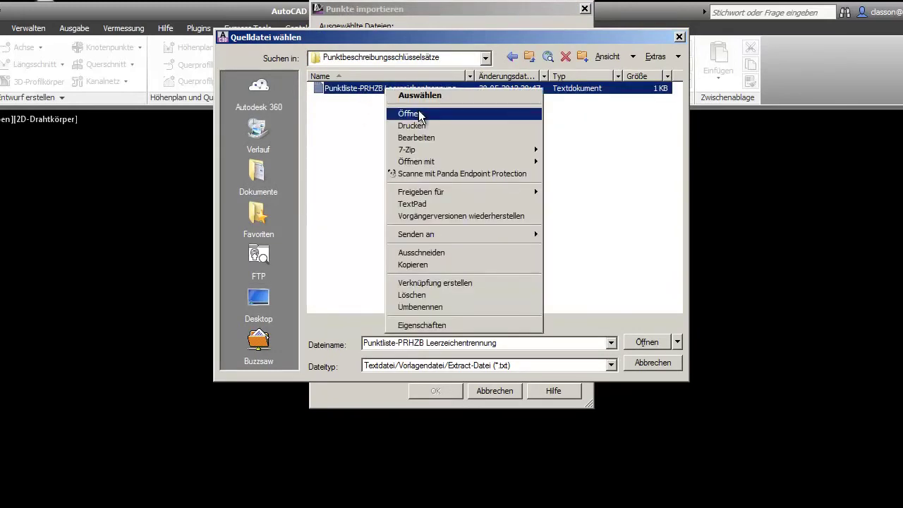
click(419, 110)
drag(367, 340, 151, 316)
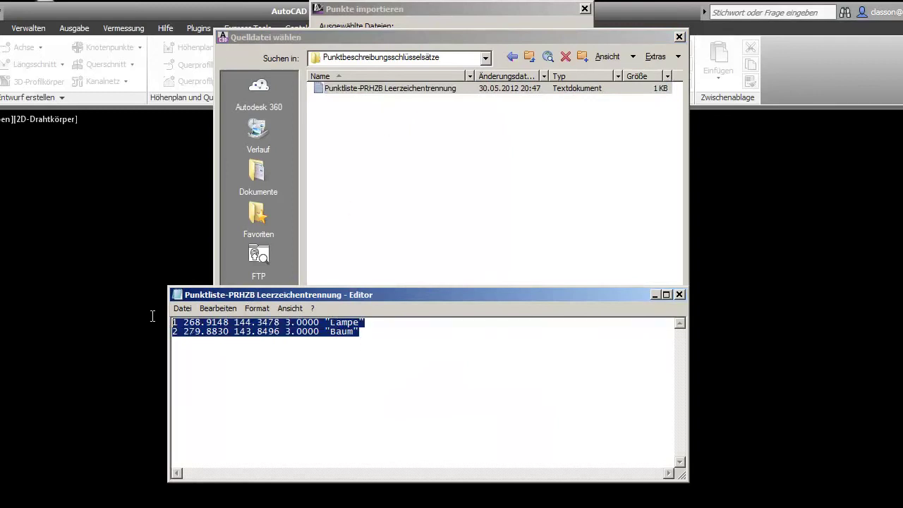
click(350, 339)
double_click(344, 321)
double_click(342, 331)
click(678, 294)
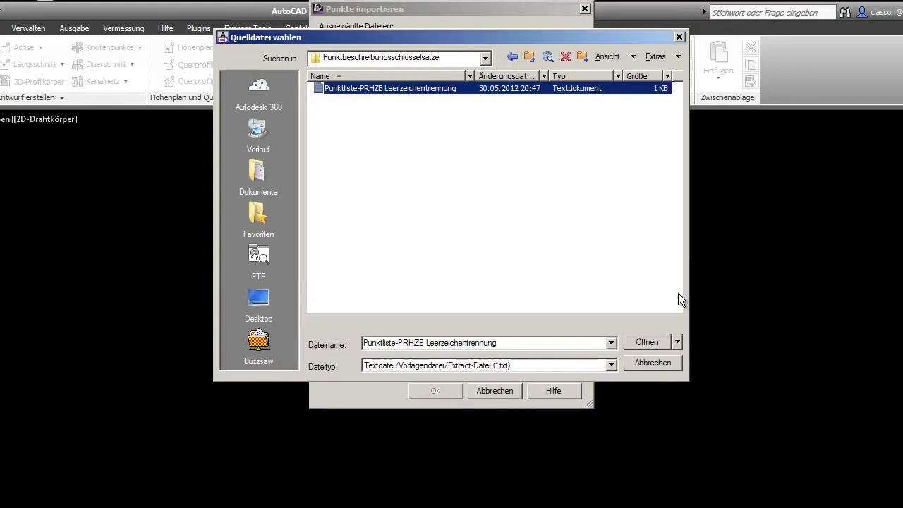
click(646, 342)
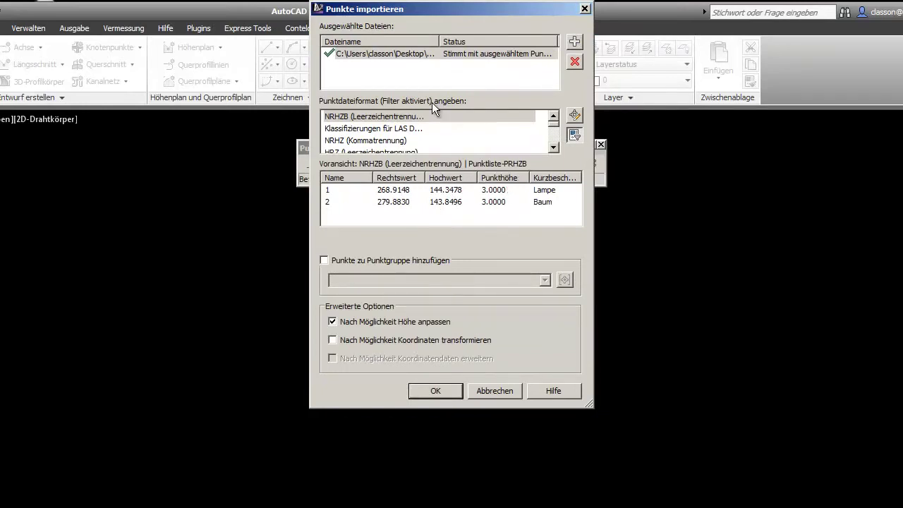
Choose the PHRZB (Leerzeichentrennung) point file format
click(357, 130)
scroll(357, 132, down, 1)
scroll(359, 138, down, 1)
scroll(359, 138, down, 1)
scroll(360, 139, up, 1)
scroll(361, 139, up, 1)
scroll(361, 140, down, 1)
scroll(361, 140, down, 1)
scroll(361, 140, down, 1)
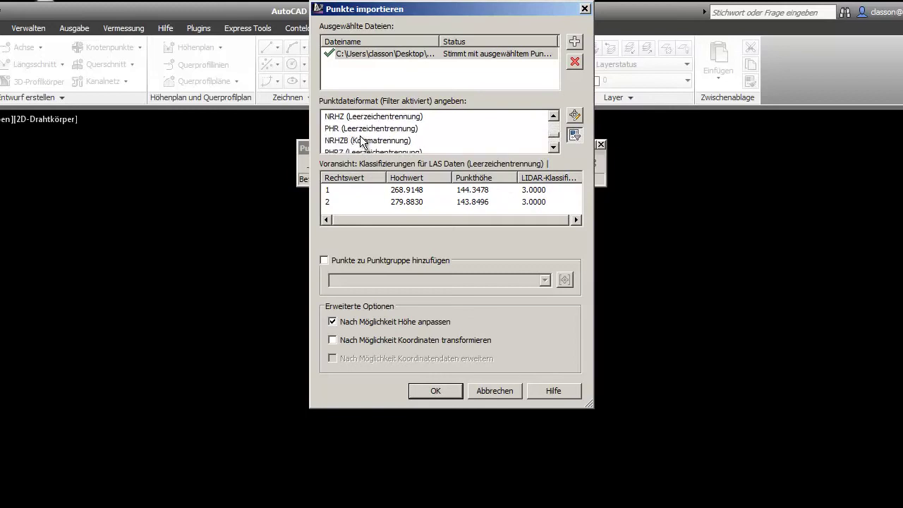
scroll(361, 140, down, 2)
click(378, 141)
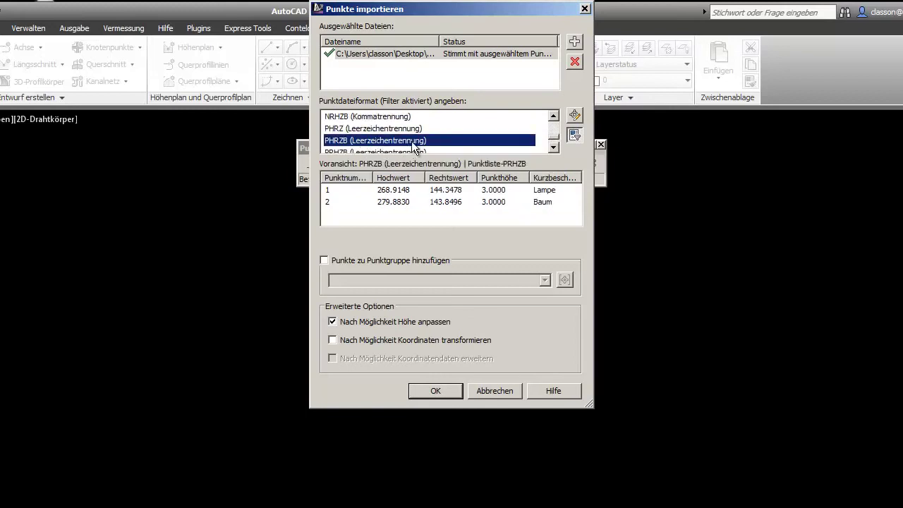
Import the points, accepting the forced point name, and zoom to show both points
click(443, 388)
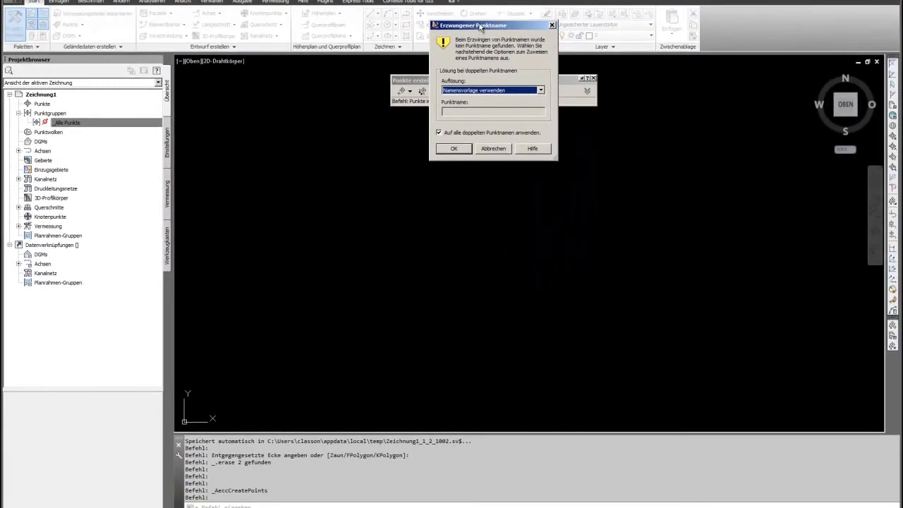
click(454, 274)
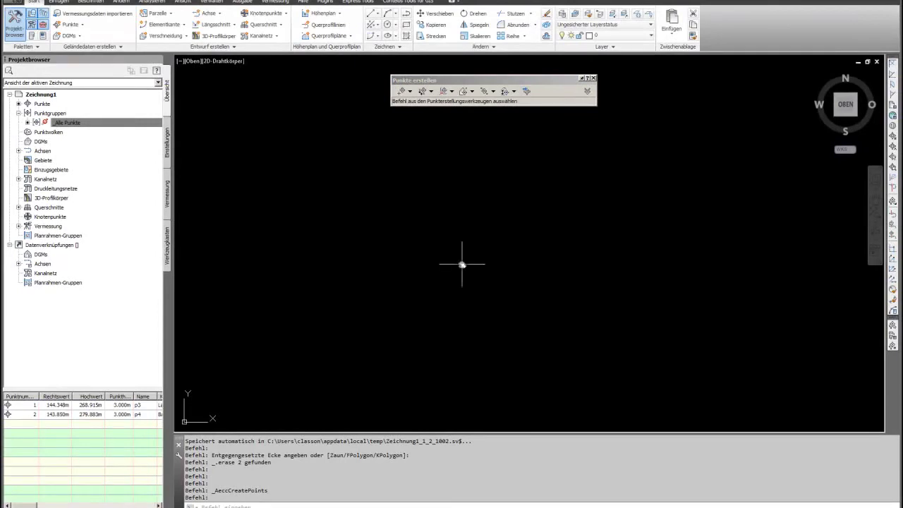
middle_click(461, 261)
scroll(513, 290, down, 2)
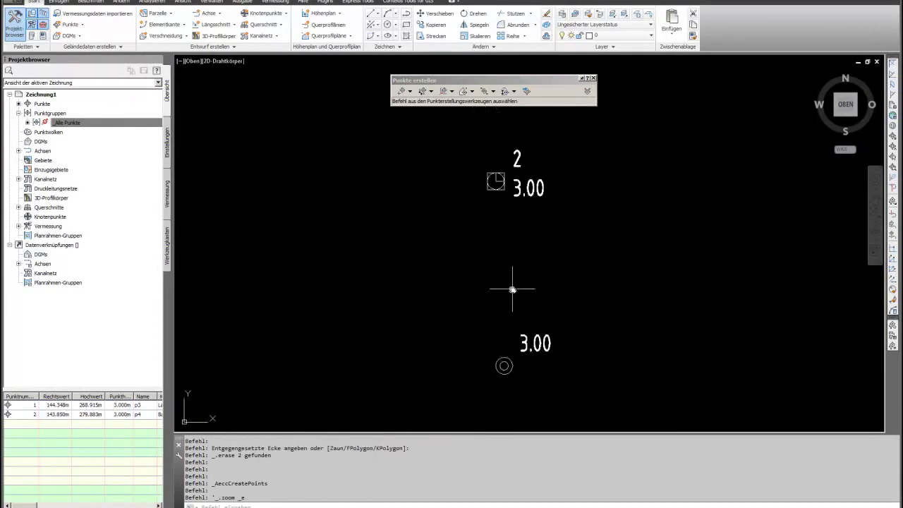
Open the Layer Properties Manager with LA and freeze then thaw the __Lampen layer
text(la)
key(Return)
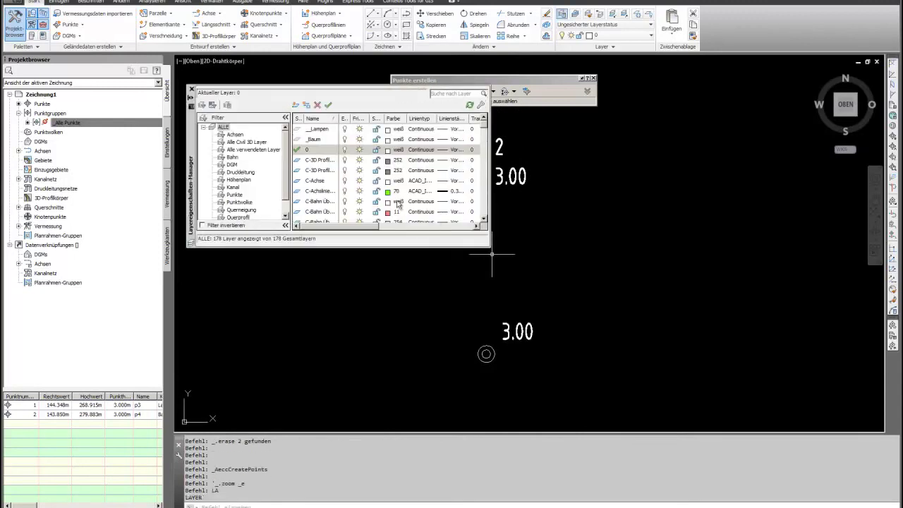
mouse_move(189, 193)
mouse_down()
mouse_move(189, 290)
mouse_move(189, 280)
mouse_up()
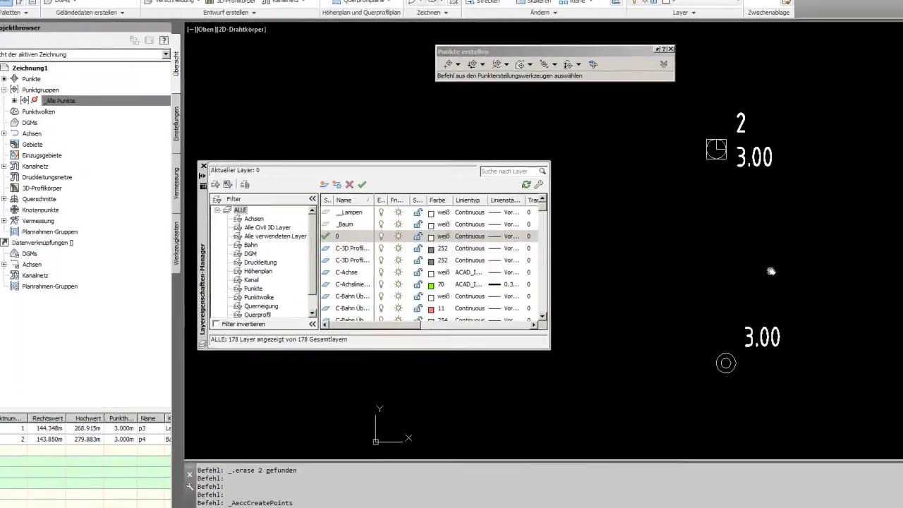
click(354, 213)
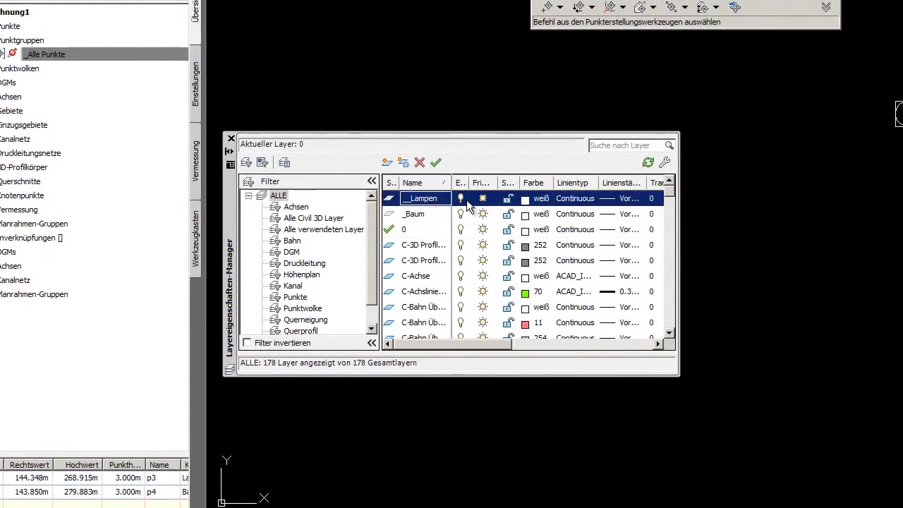
click(482, 199)
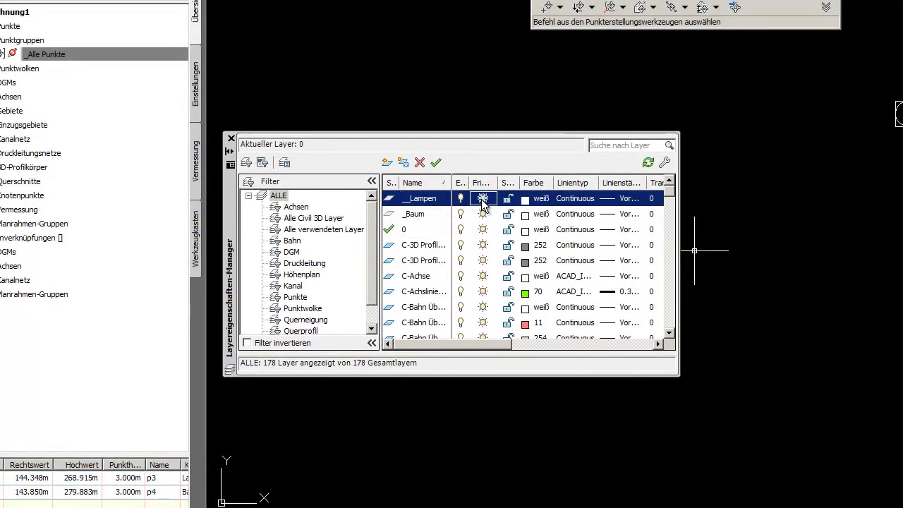
click(482, 200)
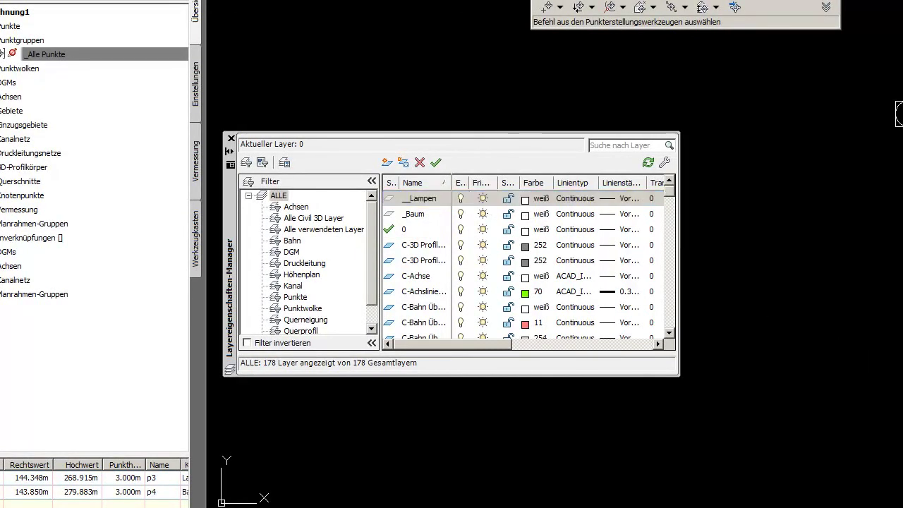
Freeze and then thaw the _Baum layer, leaving the tree point visible
click(482, 199)
click(482, 214)
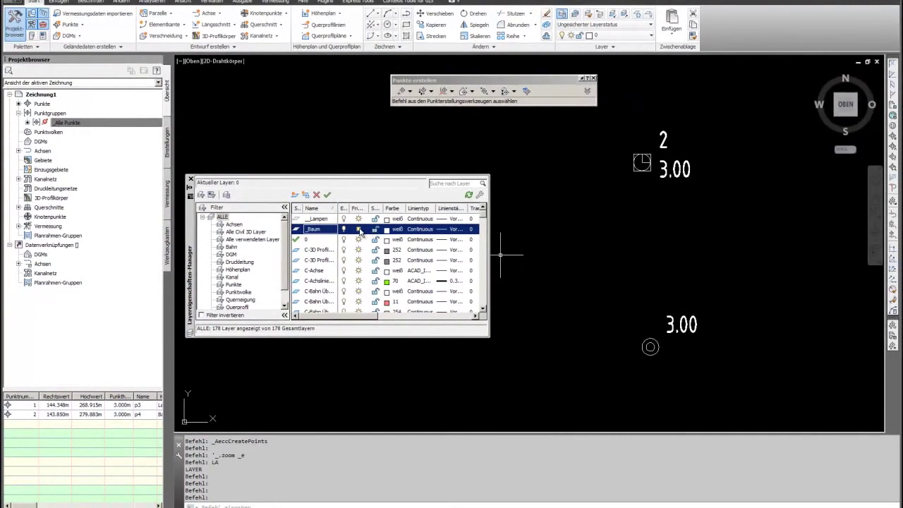
click(360, 231)
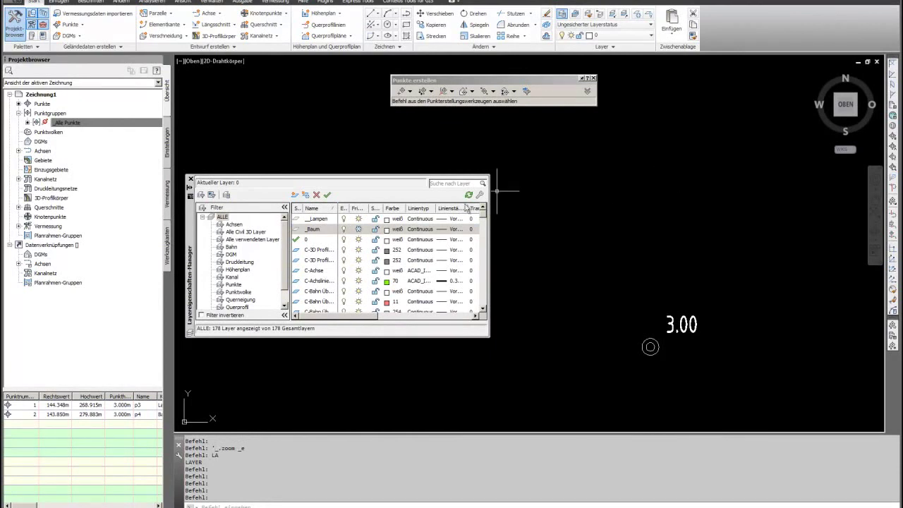
click(359, 230)
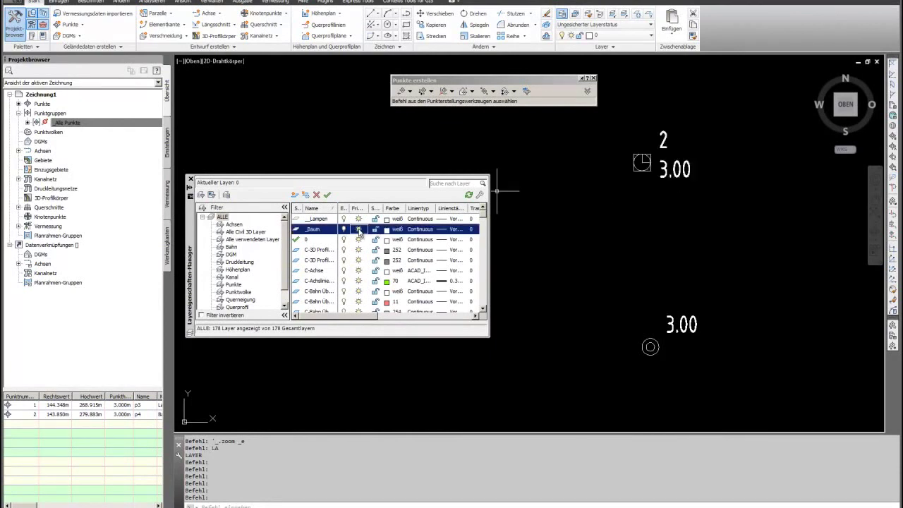